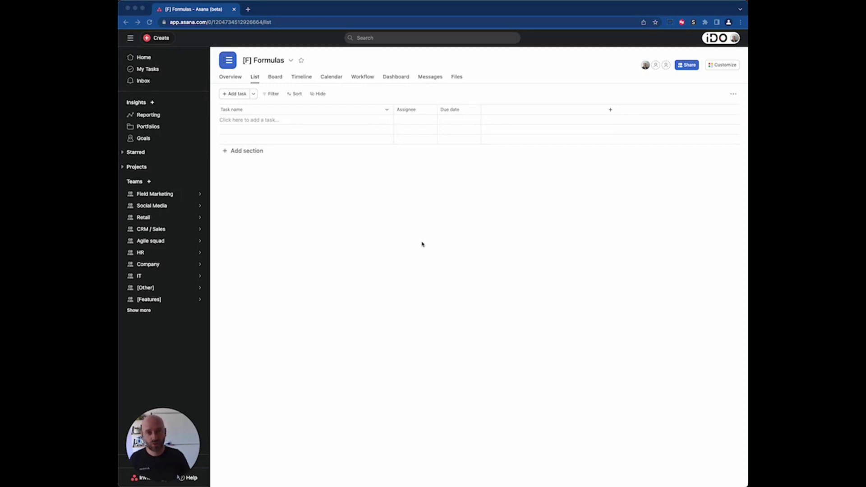
- Add tasks 'Mission 1', 'Mission 2' and 'Mission 3' to the Formulas list
{"action": "left_click", "coordinate": [267, 121]}
{"action": "type", "text": "Mission 1"}
{"action": "key", "text": "Return"}
{"action": "type", "text": "Mission 2"}
{"action": "key", "text": "Return"}
{"action": "type", "text": "Mission 3"}
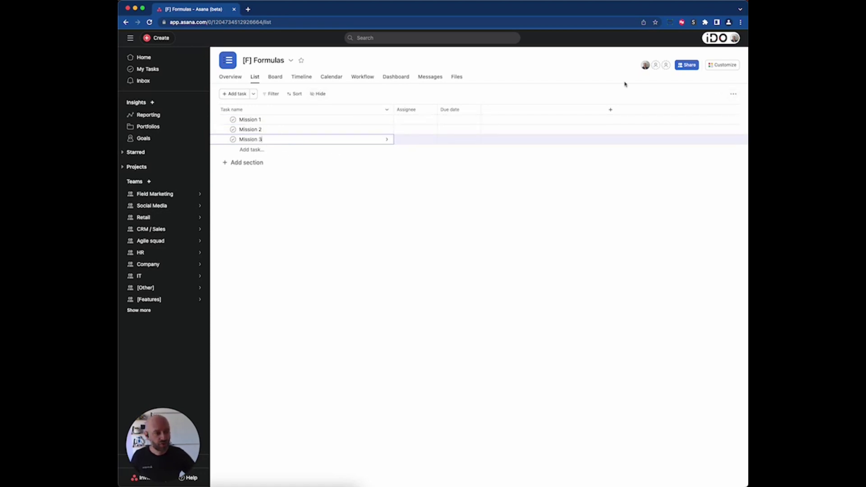
- Create a 'Time spent' Number custom field with a custom 'h' unit label
{"action": "left_click", "coordinate": [725, 68]}
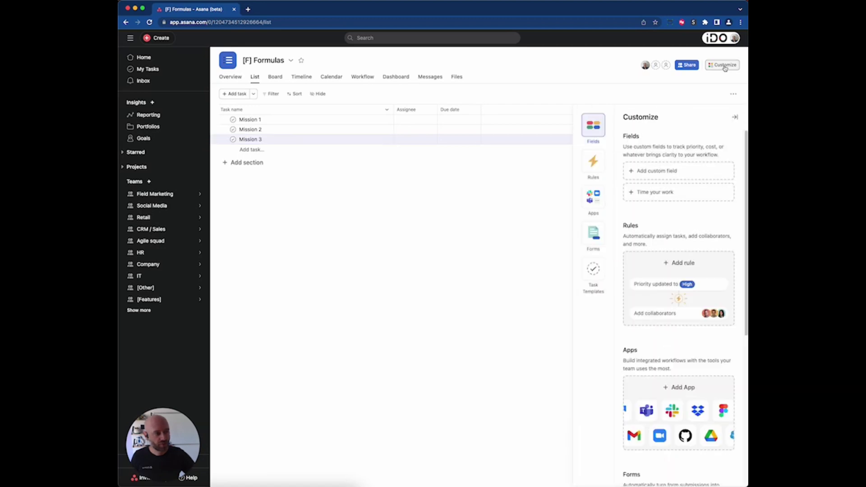
{"action": "left_click", "coordinate": [671, 173]}
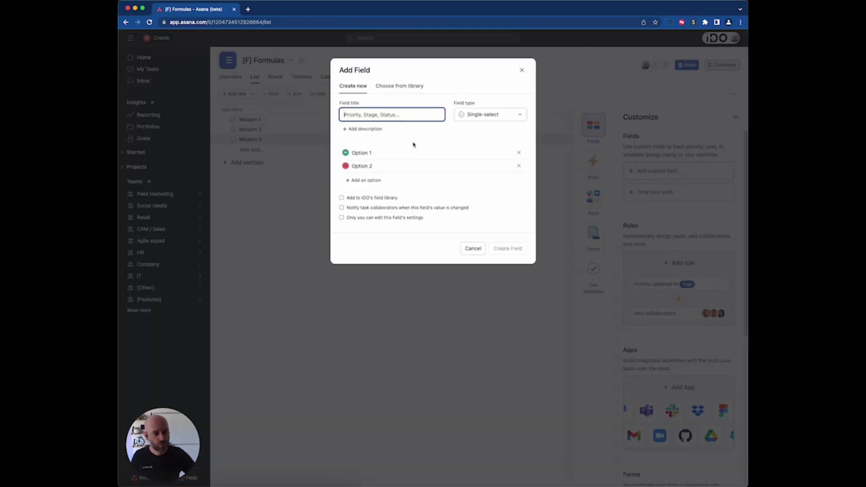
{"action": "type", "text": "Time spent"}
{"action": "left_click", "coordinate": [469, 116]}
{"action": "left_click", "coordinate": [494, 194]}
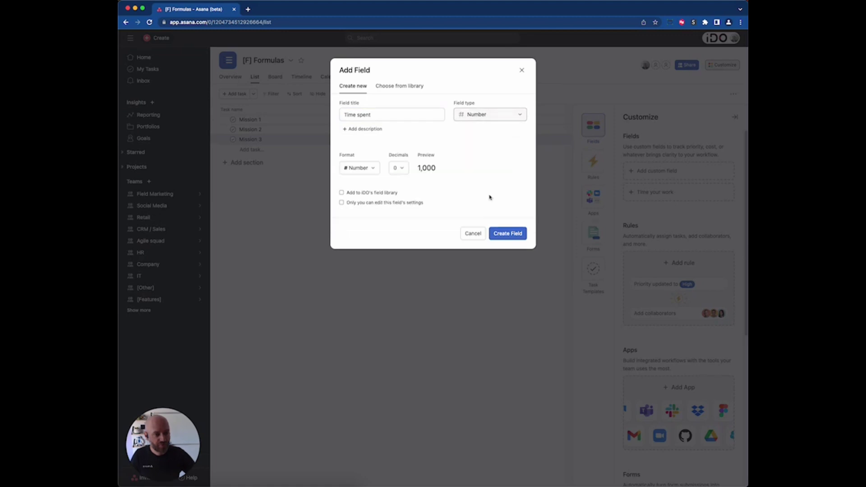
{"action": "left_click", "coordinate": [359, 171]}
{"action": "scroll", "coordinate": [379, 220], "scroll_direction": "down", "scroll_amount": 3}
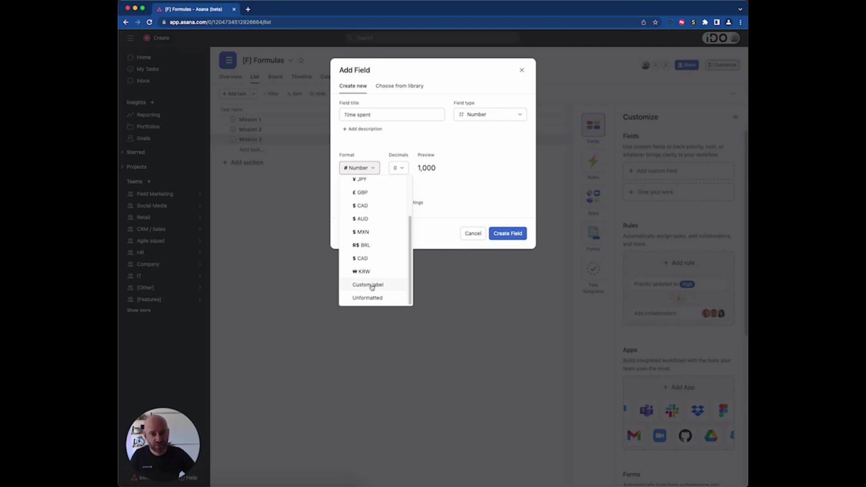
{"action": "left_click", "coordinate": [371, 287]}
{"action": "left_click", "coordinate": [394, 168]}
{"action": "type", "text": "h"}
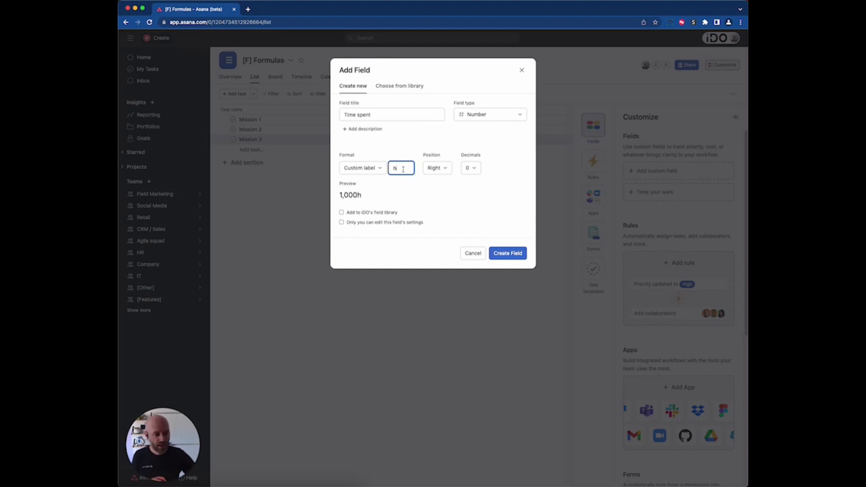
{"action": "left_click", "coordinate": [513, 254]}
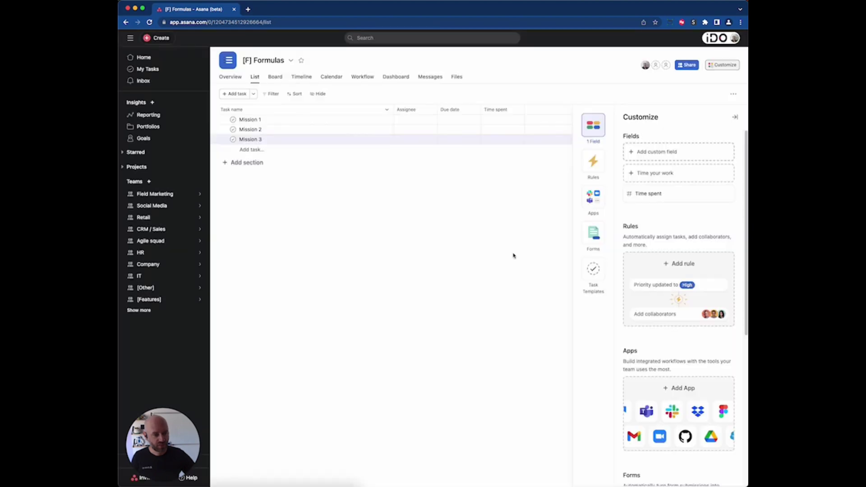
- Create an 'Hourly rate' Number custom field formatted in $ USD with 0 decimals
{"action": "left_click", "coordinate": [657, 153]}
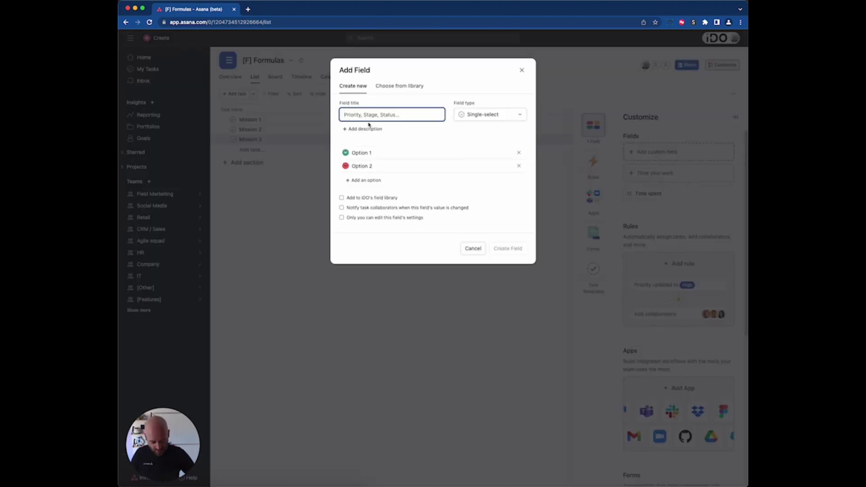
{"action": "type", "text": "Hourly rate"}
{"action": "left_click", "coordinate": [493, 115]}
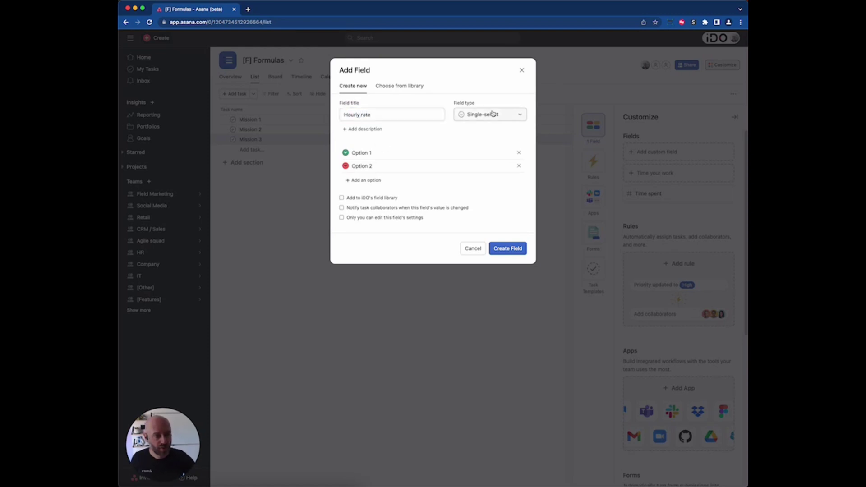
{"action": "left_click", "coordinate": [492, 193]}
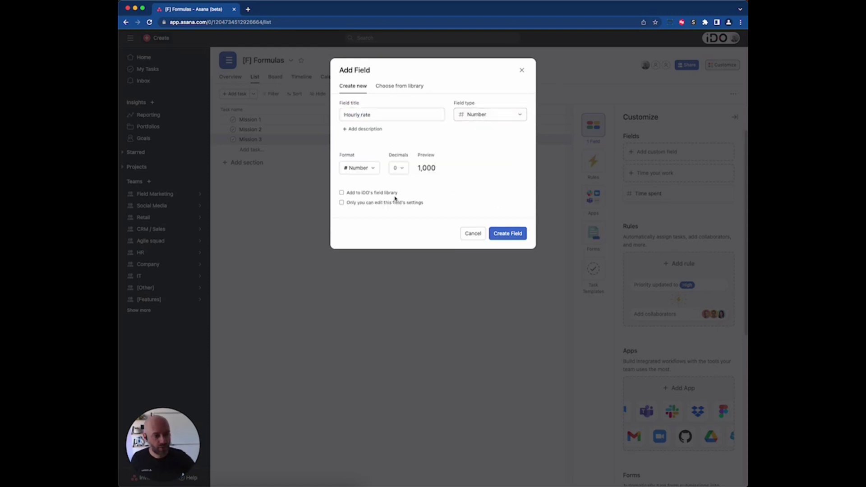
{"action": "left_click", "coordinate": [360, 166]}
{"action": "left_click", "coordinate": [378, 209]}
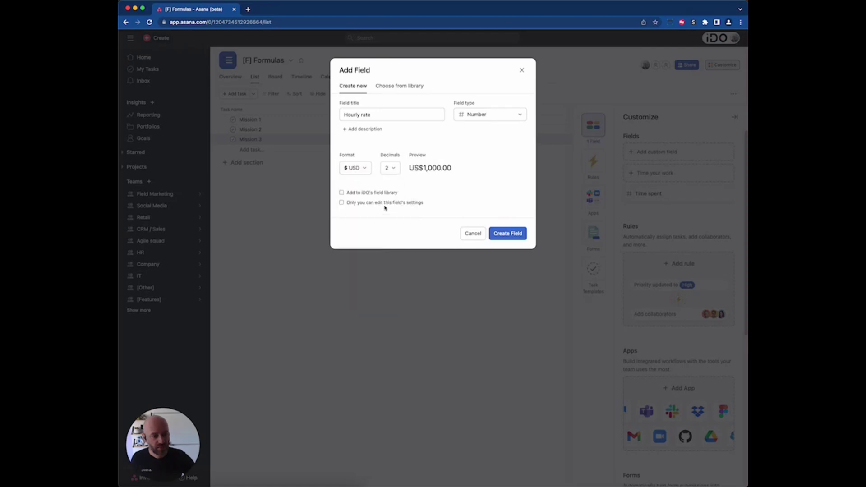
{"action": "left_click", "coordinate": [390, 170]}
{"action": "left_click", "coordinate": [396, 183]}
{"action": "left_click", "coordinate": [506, 233]}
- Assign Mission 1 to a teammate with hourly rate 300 and time spent 3h
{"action": "left_click", "coordinate": [735, 117]}
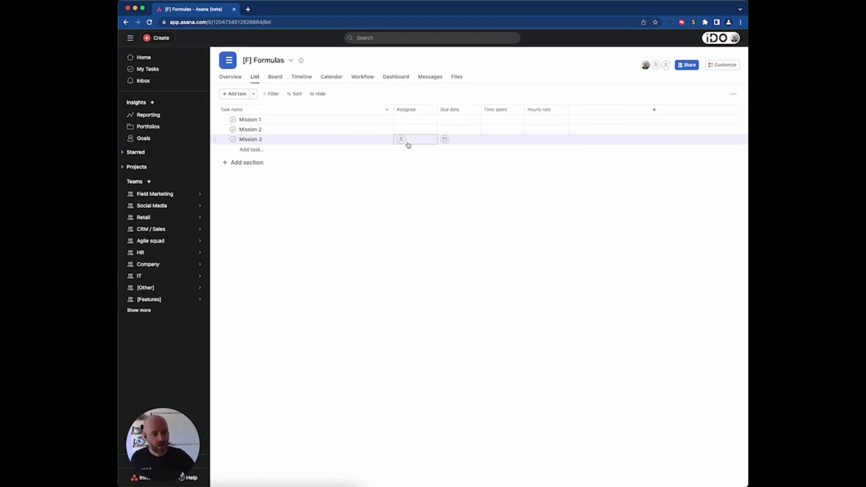
{"action": "left_click", "coordinate": [400, 120]}
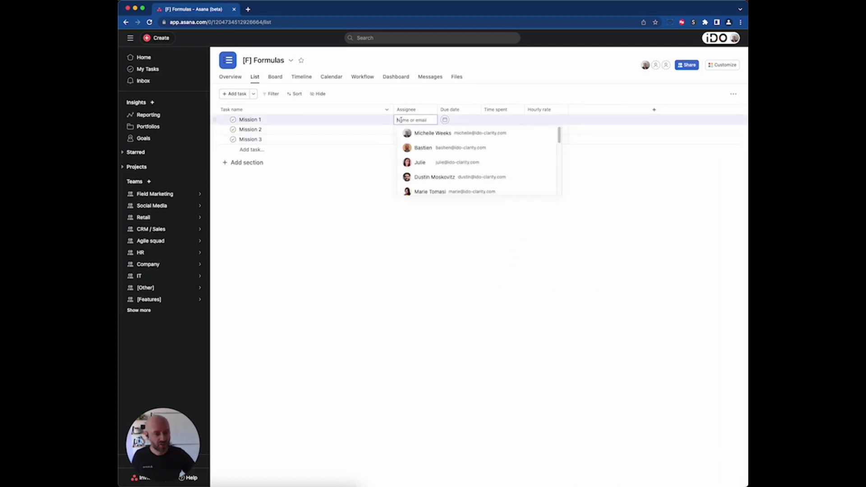
{"action": "left_click", "coordinate": [420, 148]}
{"action": "left_click", "coordinate": [548, 119]}
{"action": "left_click", "coordinate": [548, 120]}
{"action": "type", "text": "300"}
{"action": "key", "text": "Return"}
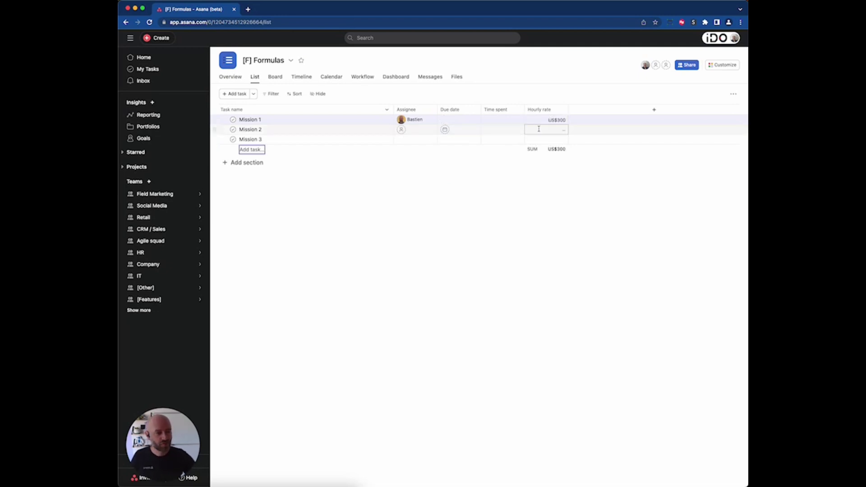
{"action": "left_click", "coordinate": [494, 120]}
{"action": "type", "text": "3h"}
- Assign Mission 2 to a teammate with hourly rate US$150 and time spent 6h
{"action": "left_click", "coordinate": [407, 130]}
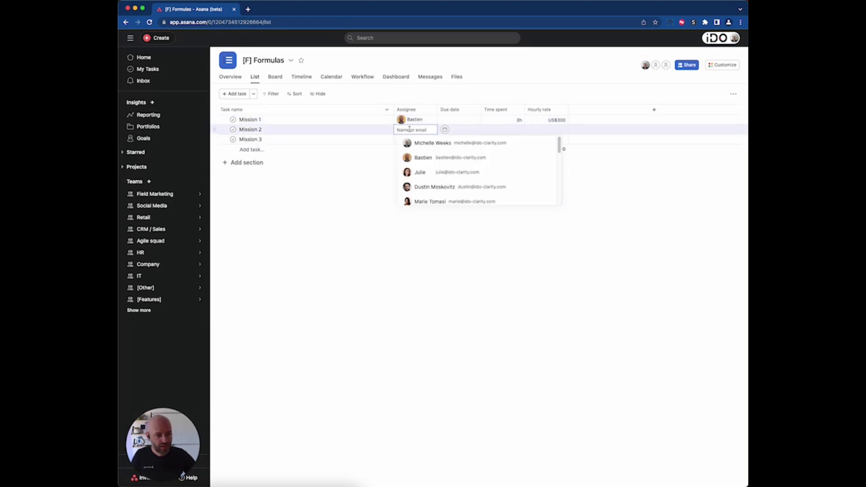
{"action": "left_click", "coordinate": [425, 143]}
{"action": "left_click", "coordinate": [556, 131]}
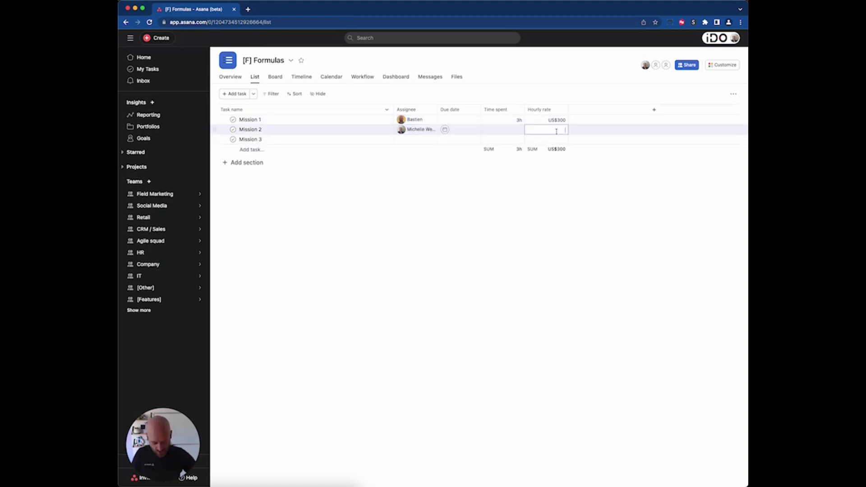
{"action": "left_click", "coordinate": [508, 130]}
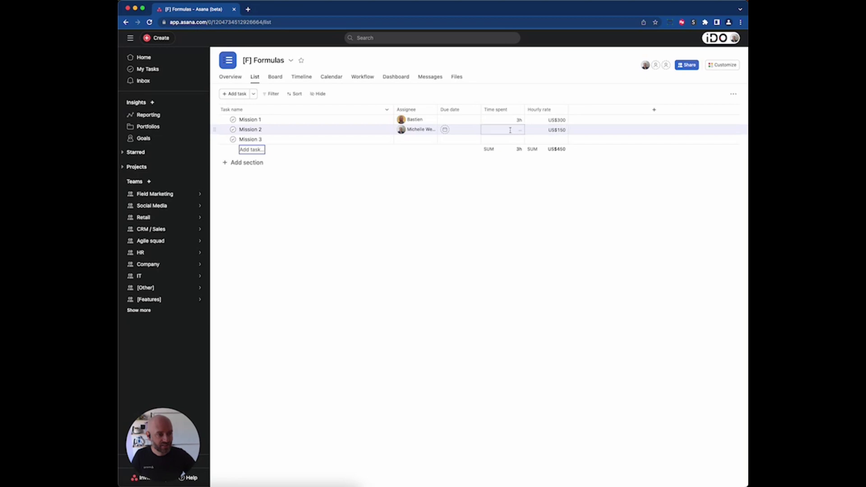
{"action": "key", "text": "Return"}
- Assign Mission 3 to a teammate with hourly rate 2,000 and time spent 1h
{"action": "left_click", "coordinate": [417, 140]}
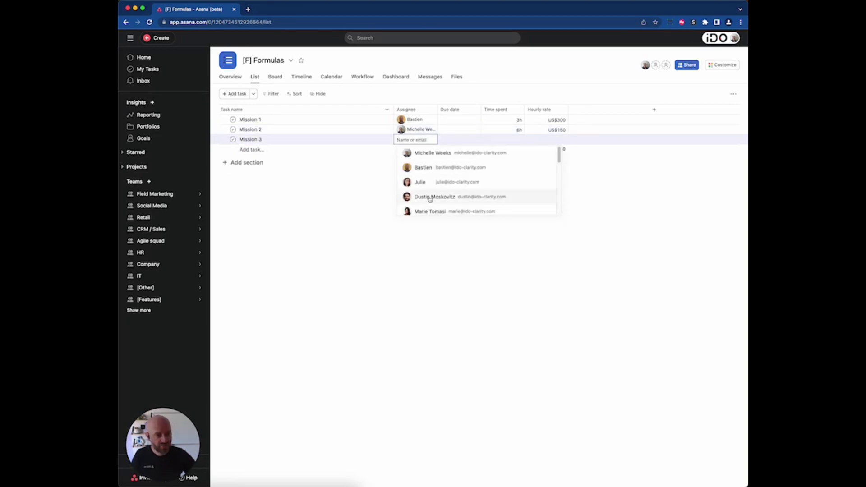
{"action": "left_click", "coordinate": [429, 197]}
{"action": "left_click", "coordinate": [552, 139]}
{"action": "type", "text": "20,000"}
{"action": "key", "text": "Return"}
{"action": "left_click", "coordinate": [555, 140]}
{"action": "key", "text": "BackSpace"}
{"action": "left_click", "coordinate": [502, 140]}
{"action": "type", "text": "1"}
{"action": "key", "text": "Return"}
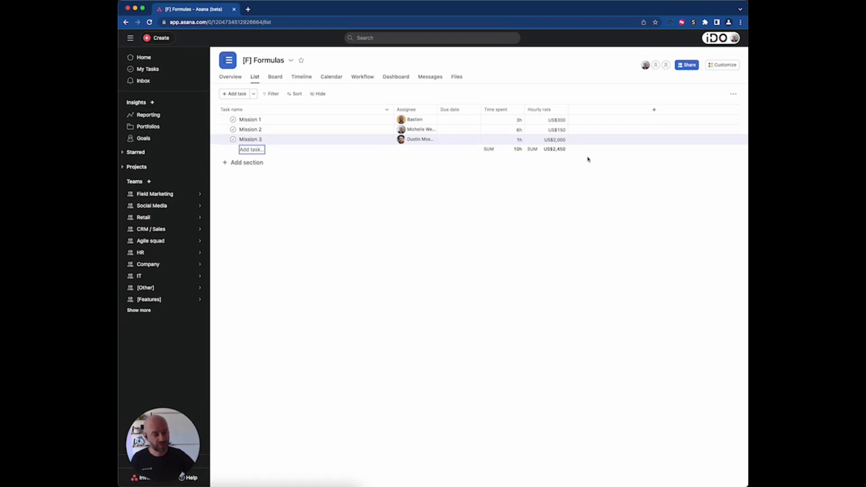
- Start a new Formula custom field titled 'Total'
{"action": "left_click", "coordinate": [724, 65]}
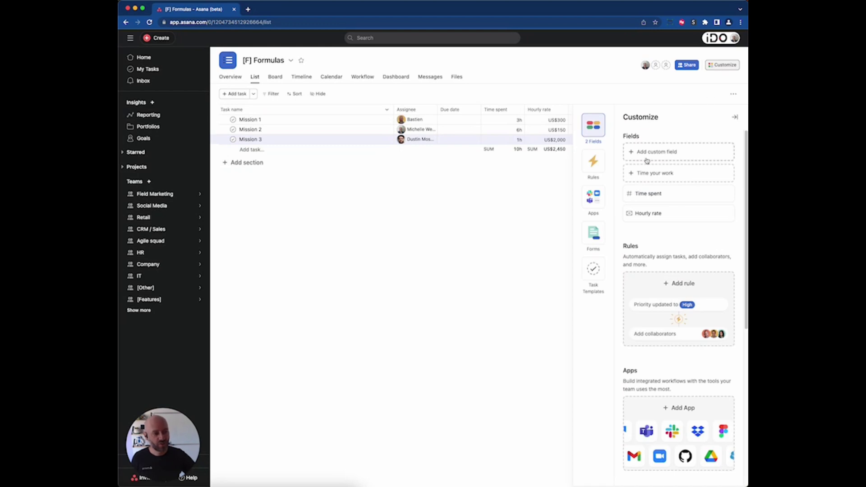
{"action": "left_click", "coordinate": [657, 152]}
{"action": "left_click", "coordinate": [485, 116]}
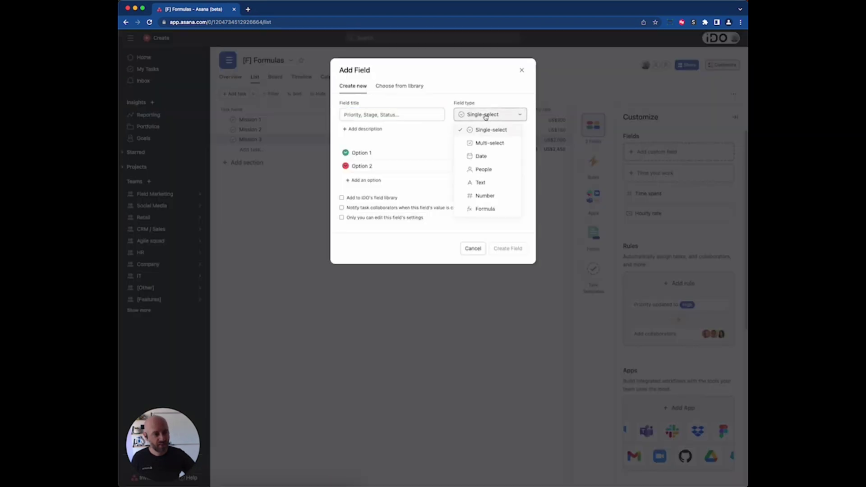
{"action": "left_click", "coordinate": [486, 210]}
{"action": "left_click", "coordinate": [365, 131]}
{"action": "type", "text": "Total"}
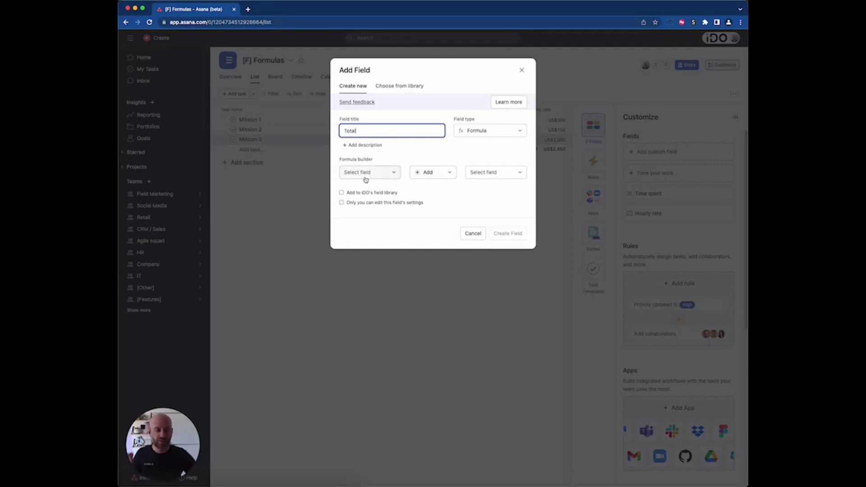
- Define Total as Time spent × Hourly rate and create the field
{"action": "left_click", "coordinate": [434, 175]}
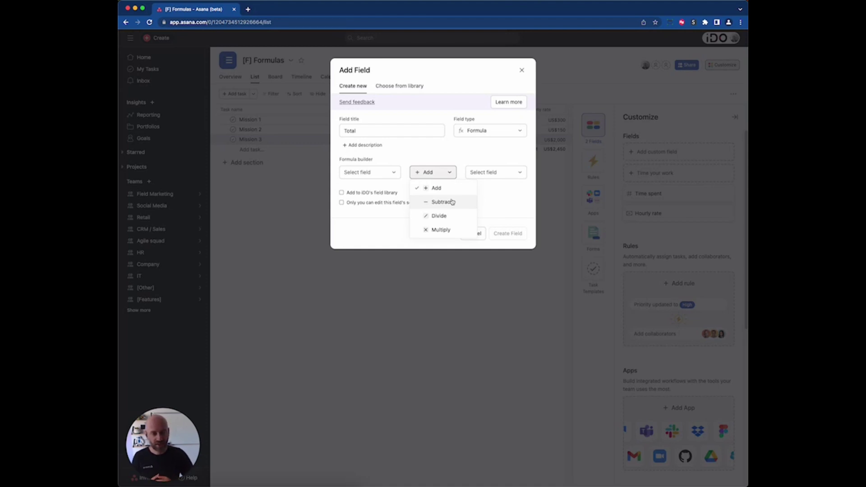
{"action": "left_click", "coordinate": [377, 171]}
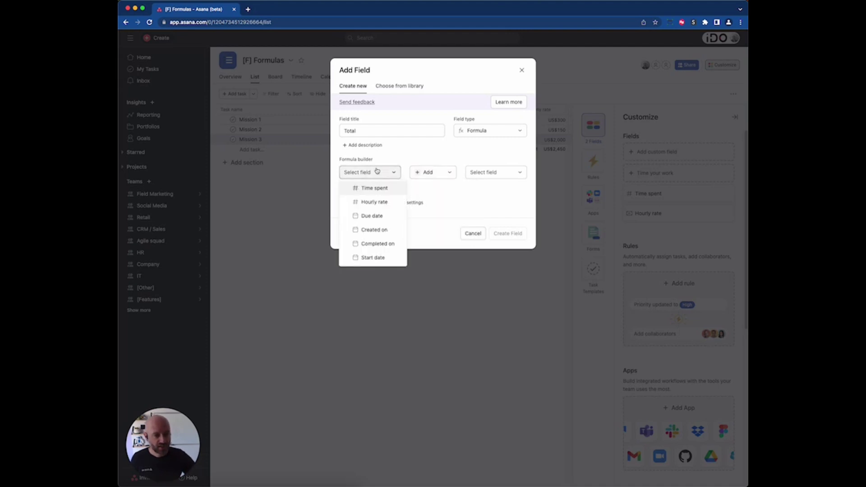
{"action": "left_click", "coordinate": [376, 190]}
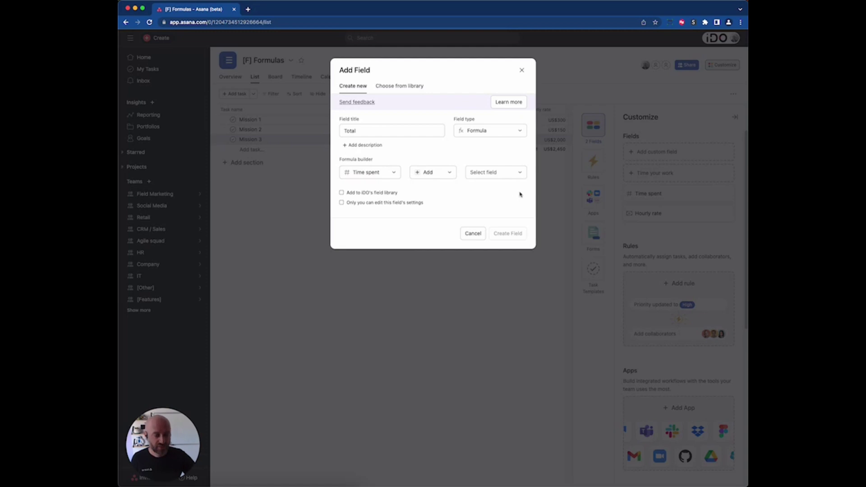
{"action": "left_click", "coordinate": [491, 172]}
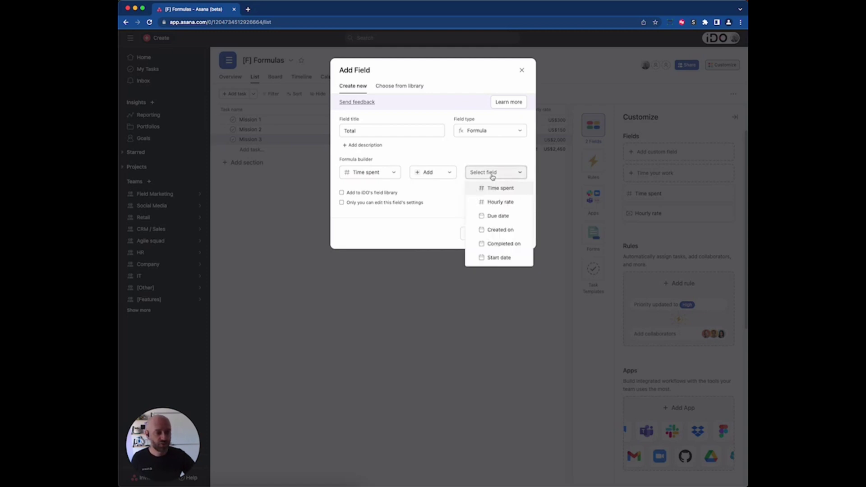
{"action": "left_click", "coordinate": [498, 202]}
{"action": "left_click", "coordinate": [431, 173]}
{"action": "left_click", "coordinate": [442, 230]}
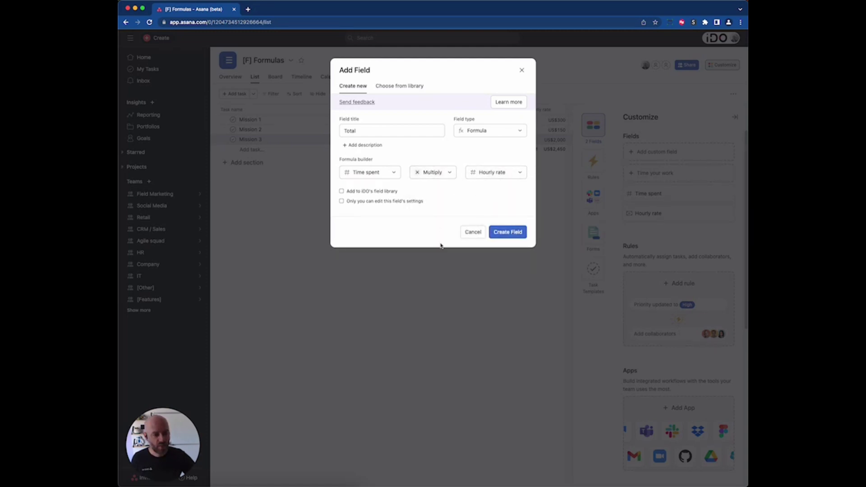
{"action": "left_click", "coordinate": [508, 232]}
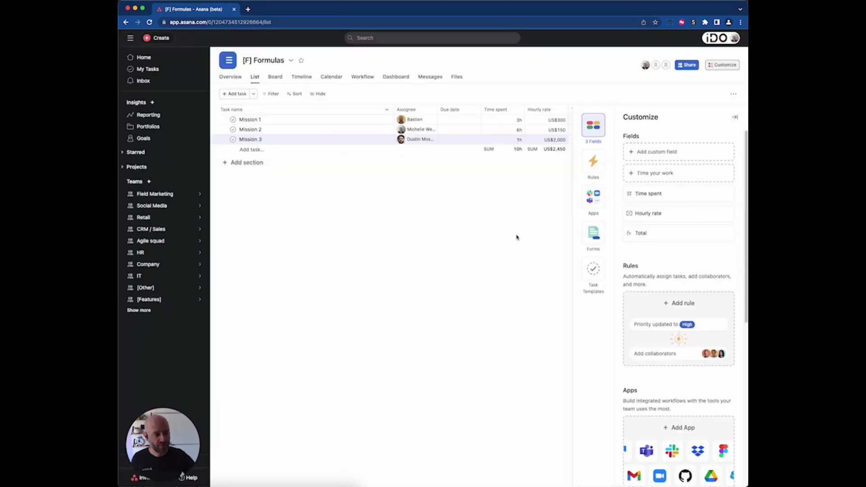
- Close the Customize panel to show the Total column: 900, 900 and 2,000
{"action": "left_click", "coordinate": [734, 118]}
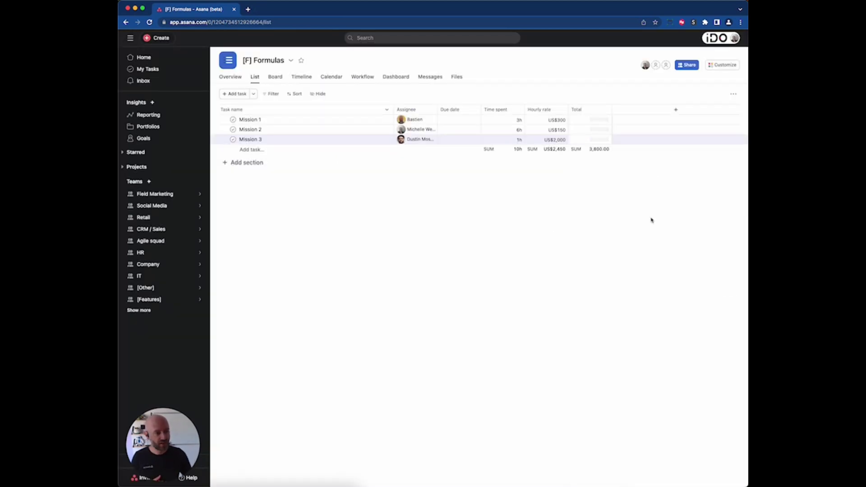